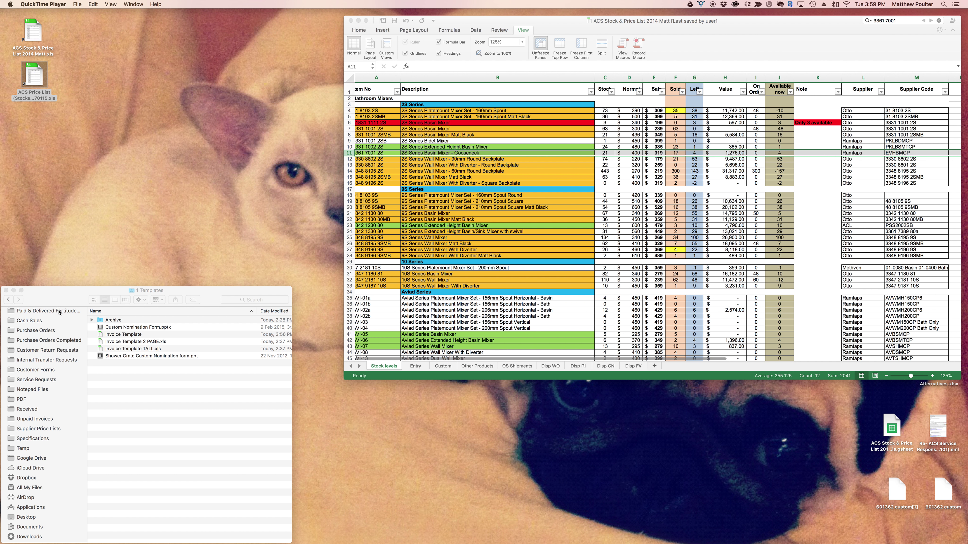
Step: Move the 1 Templates Finder window to the top left and enlarge it
{"action": "left_click_drag", "start_coordinate": [67, 299], "coordinate": [69, 24]}
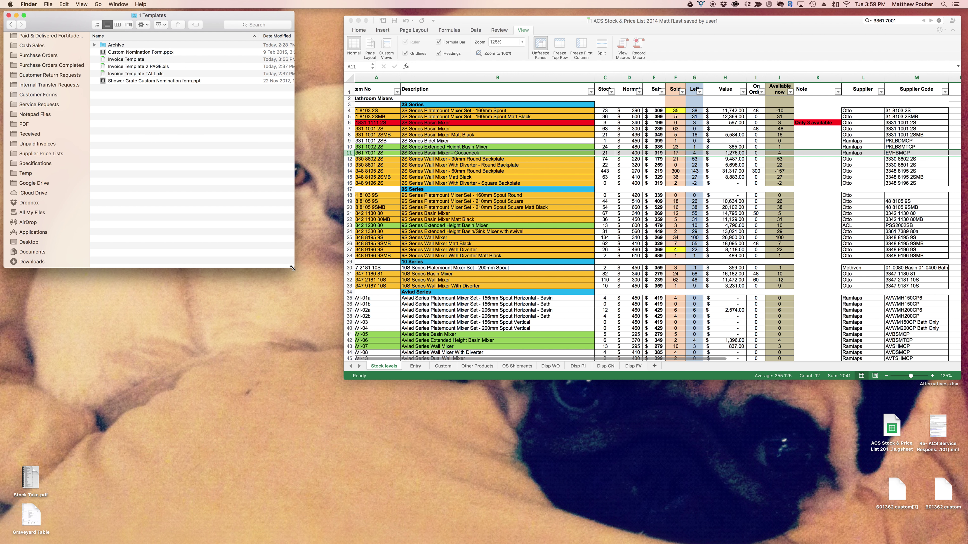
{"action": "left_click_drag", "start_coordinate": [295, 268], "coordinate": [324, 373]}
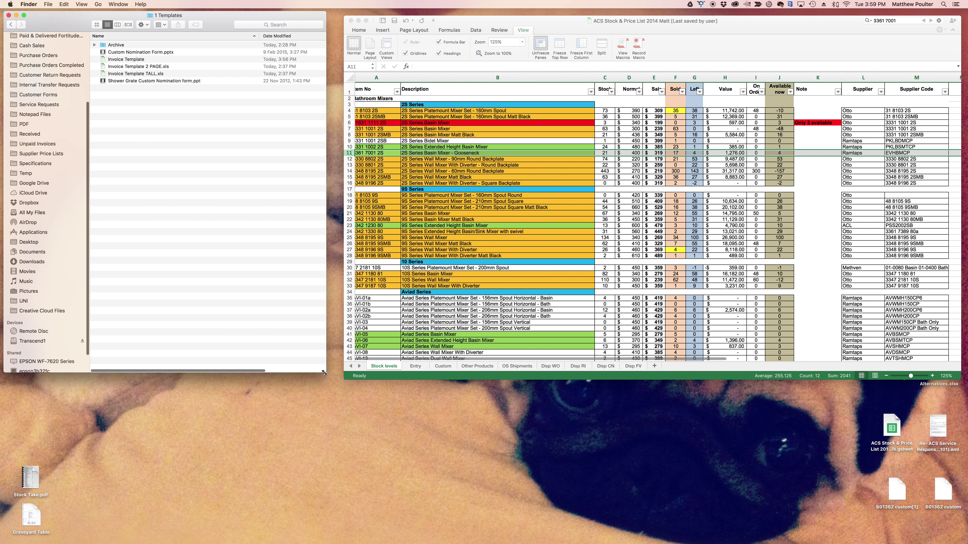
{"action": "left_click", "coordinate": [435, 166]}
Step: Search the stock list for A-123 and select the A-123B MODA LUCIA bath row
{"action": "left_click", "coordinate": [444, 168]}
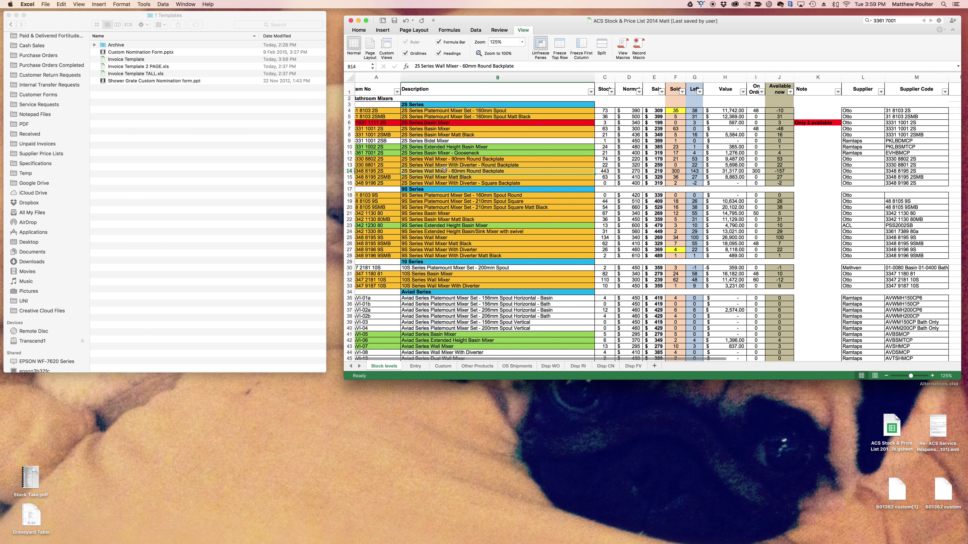
{"action": "key", "text": "super+f"}
{"action": "type", "text": "a-123b"}
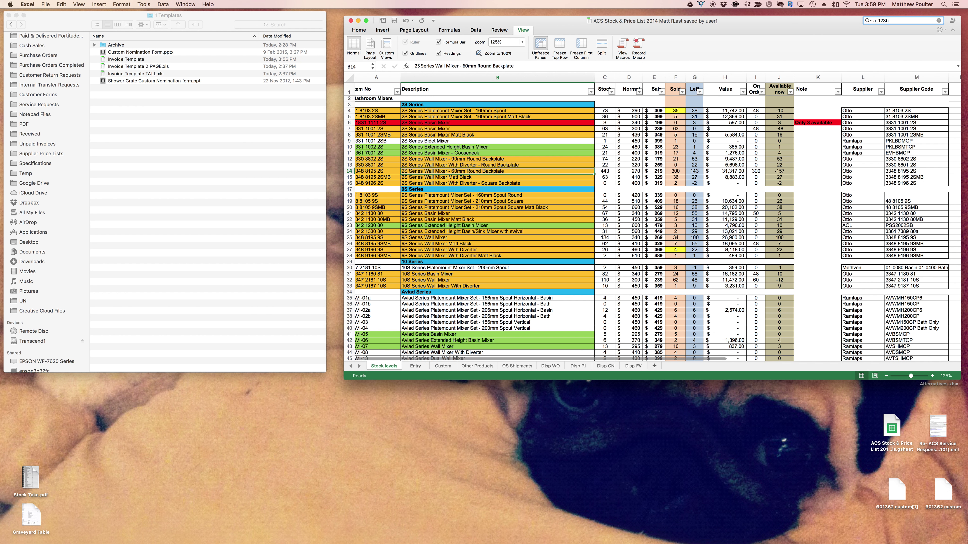
{"action": "key", "text": "Return"}
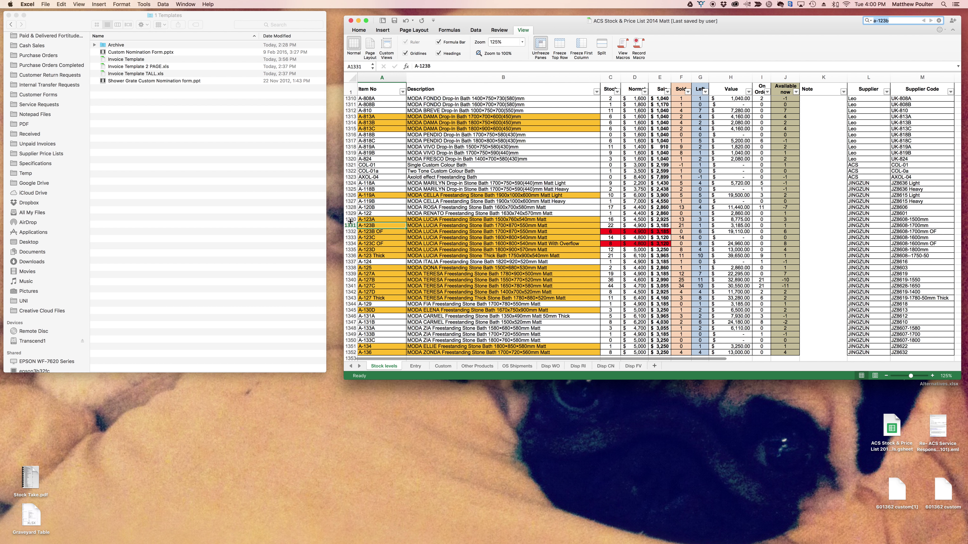
{"action": "left_click_drag", "start_coordinate": [350, 219], "coordinate": [351, 243]}
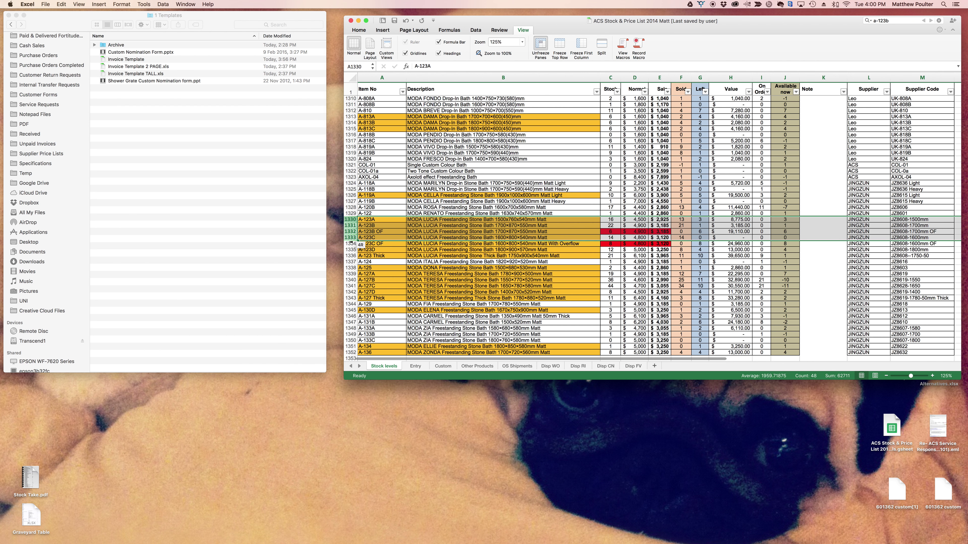
{"action": "left_click", "coordinate": [351, 225]}
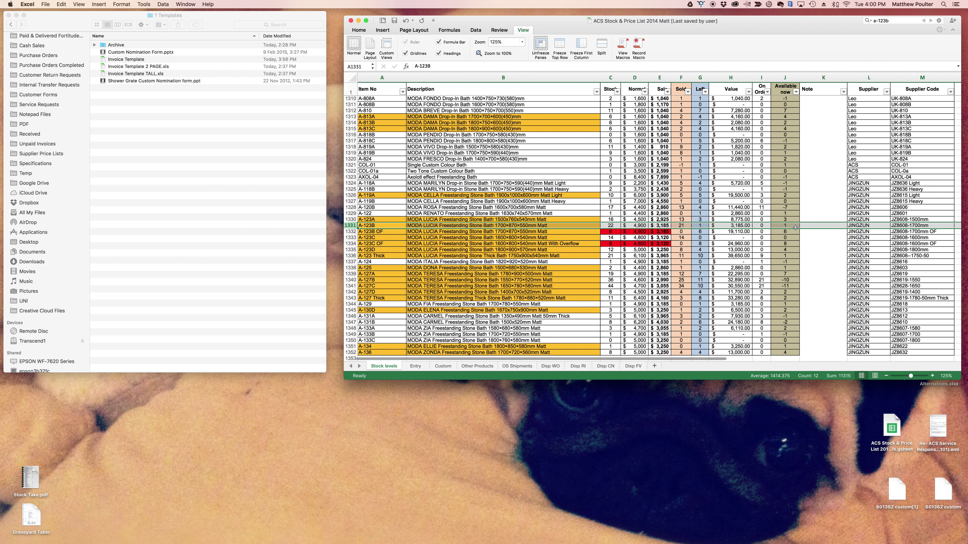
{"action": "double_click", "coordinate": [128, 60]}
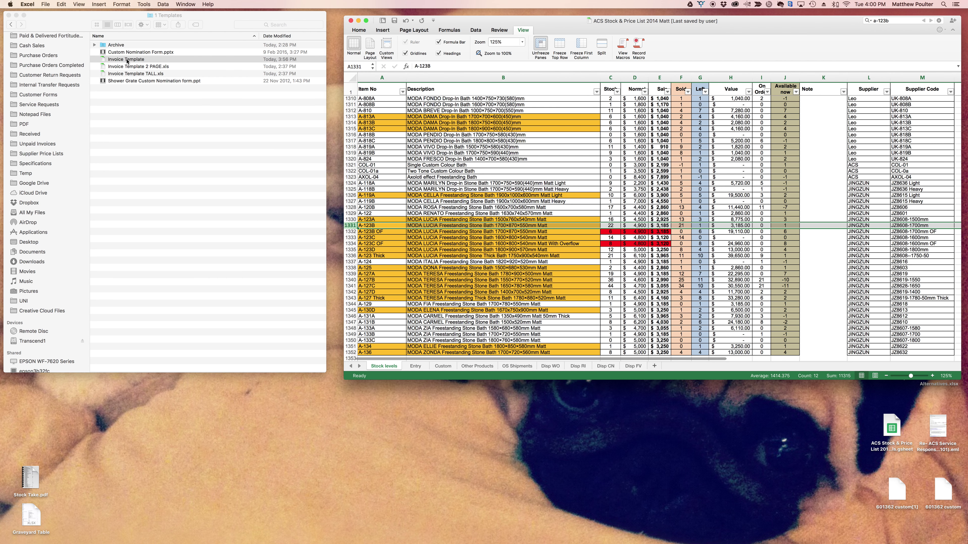
Step: Open the Invoice Template with macros enabled and narrow its window so the stock list shows
{"action": "left_click", "coordinate": [441, 192]}
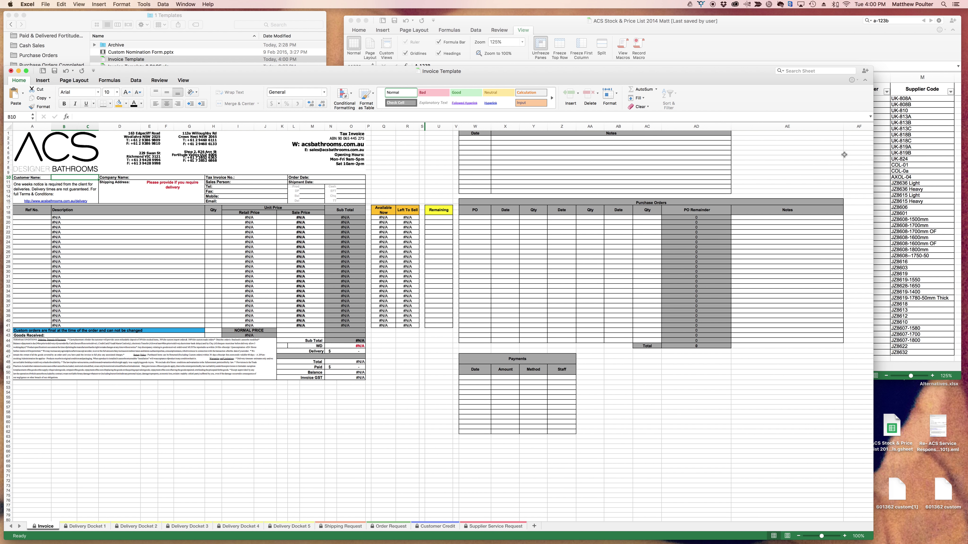
{"action": "left_click_drag", "start_coordinate": [873, 157], "coordinate": [850, 157]}
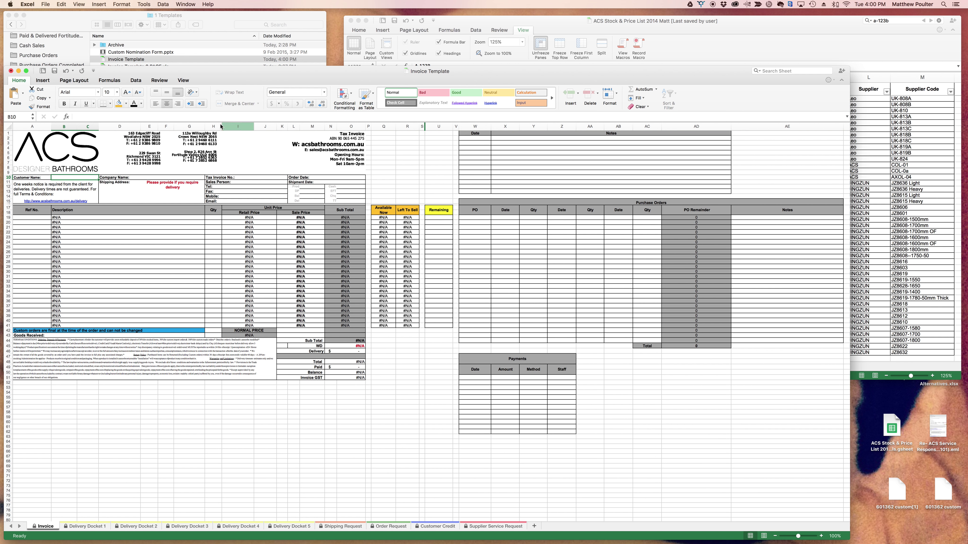
{"action": "left_click", "coordinate": [183, 80]}
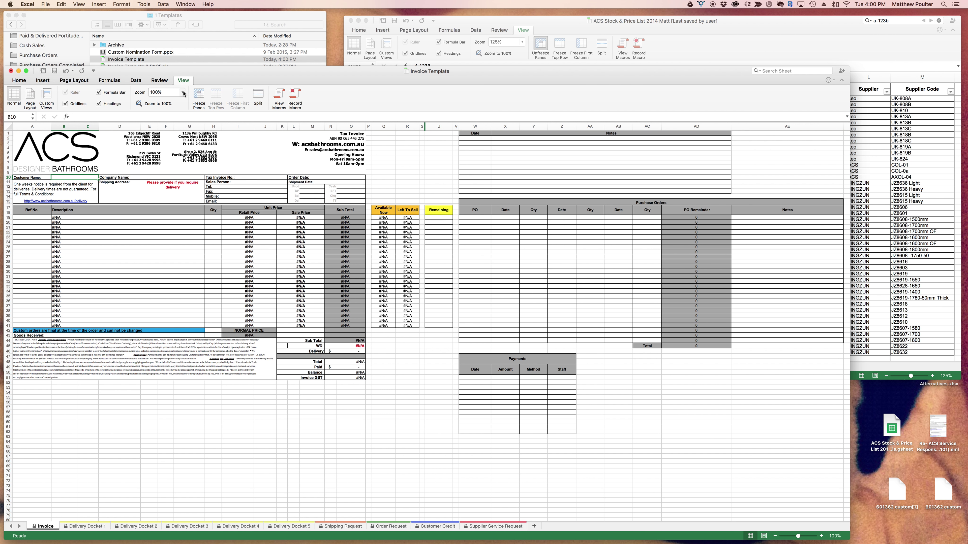
Step: Zoom the invoice to 125% and enter A-123B in A19 for the MODA LUCIA bath
{"action": "left_click", "coordinate": [182, 92]}
{"action": "left_click", "coordinate": [174, 116]}
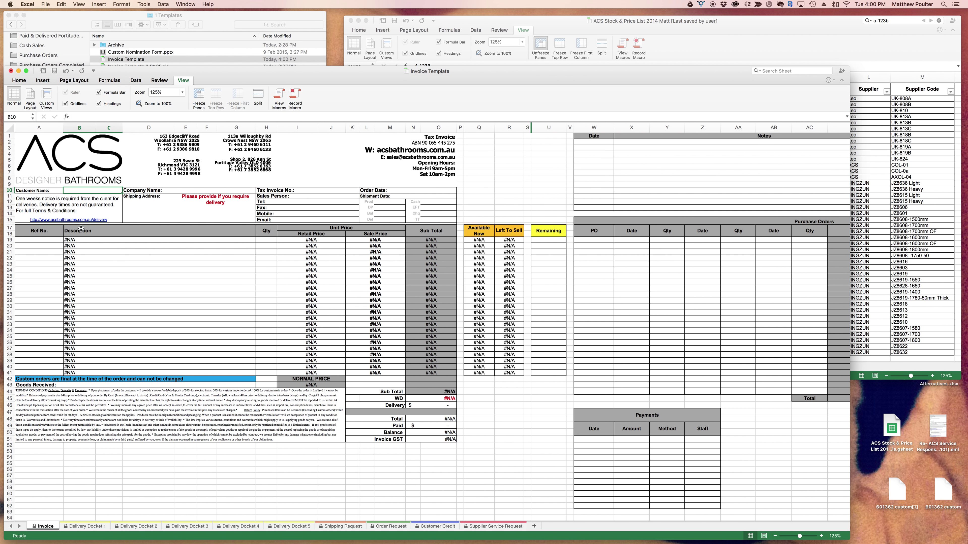
{"action": "left_click", "coordinate": [51, 240]}
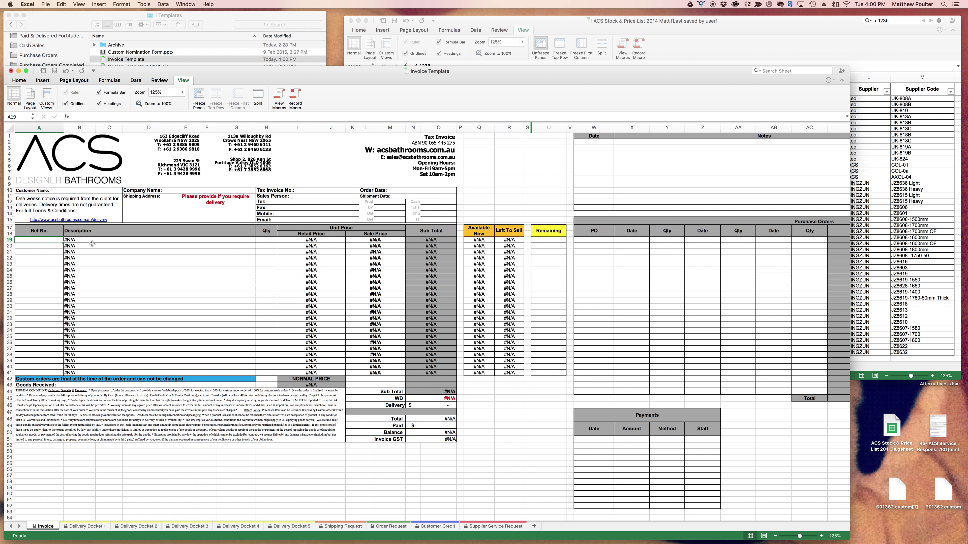
{"action": "type", "text": "A-"}
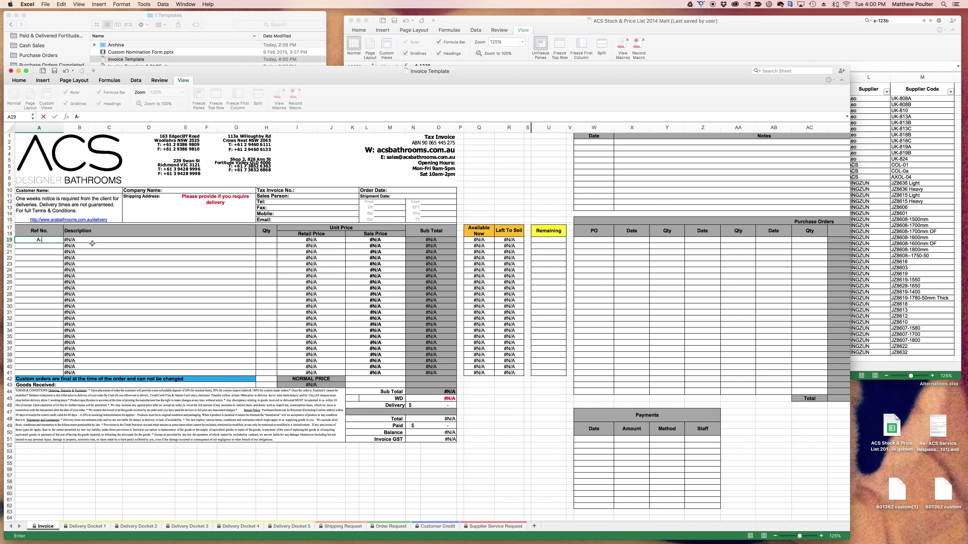
{"action": "type", "text": "123"}
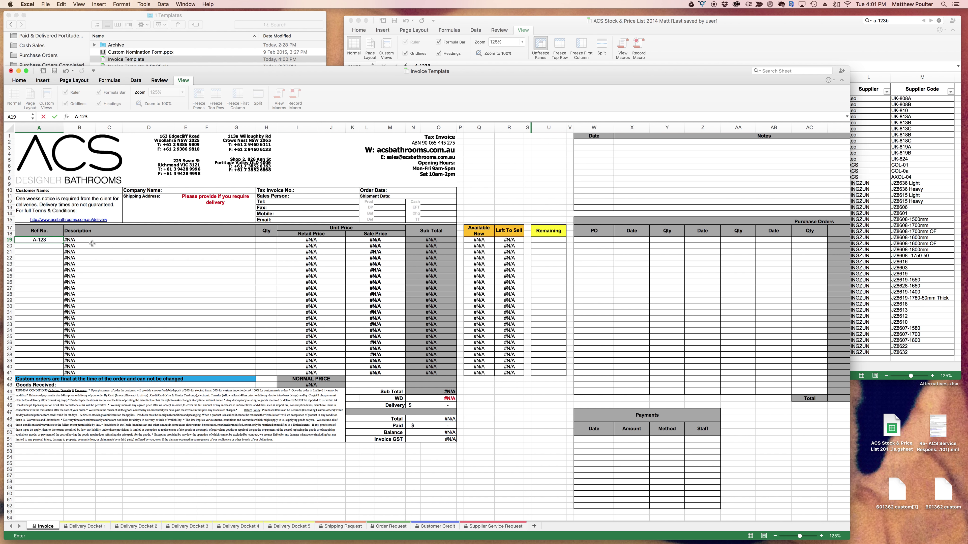
{"action": "type", "text": "B"}
{"action": "key", "text": "Return"}
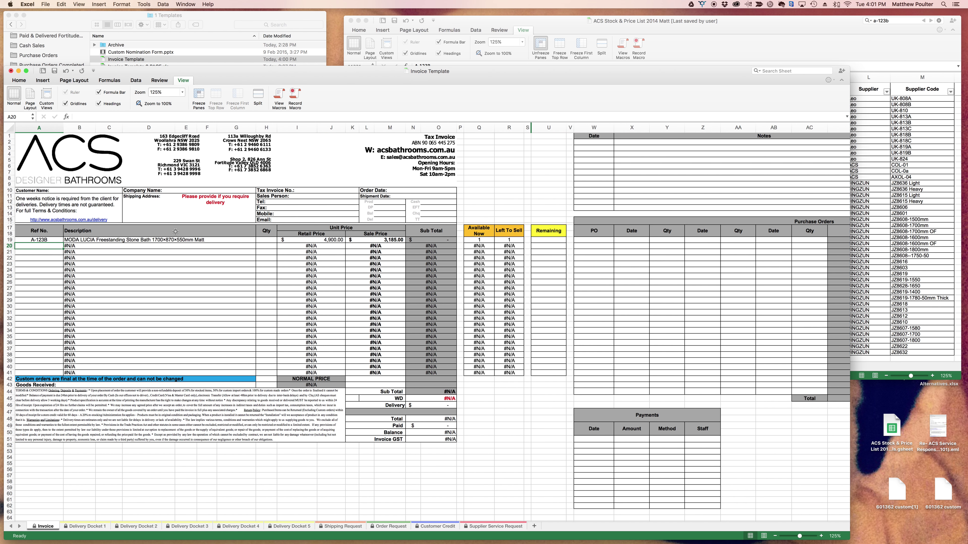
{"action": "left_click", "coordinate": [266, 240]}
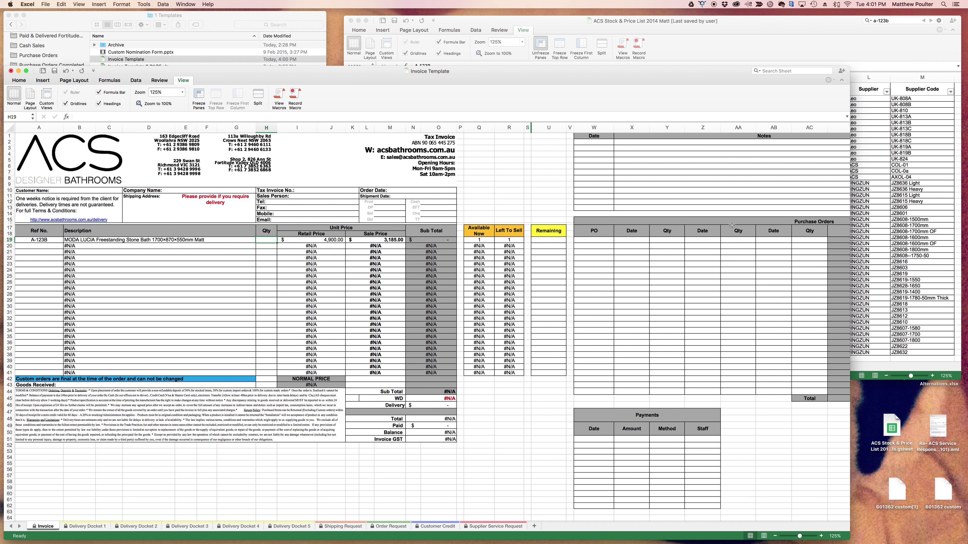
{"action": "left_click", "coordinate": [856, 176]}
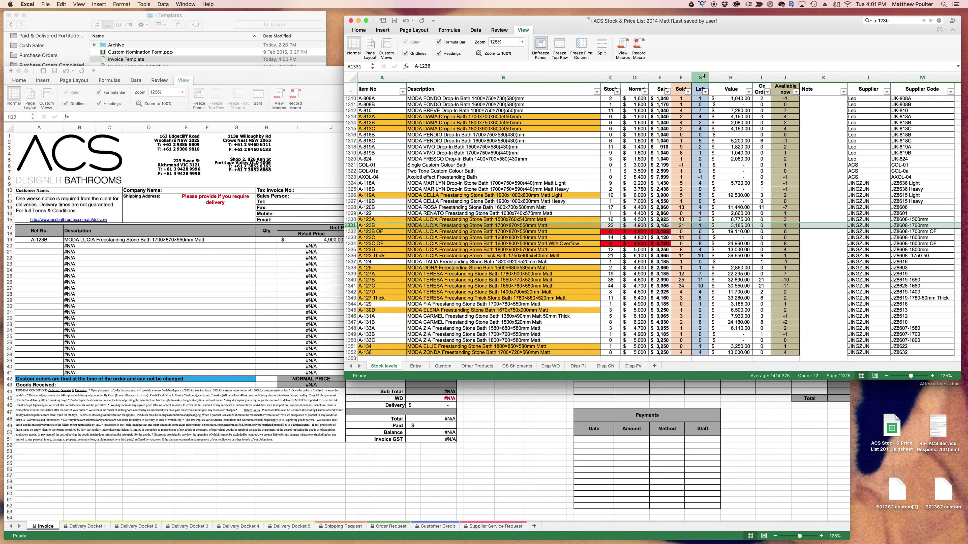
{"action": "left_click", "coordinate": [198, 297]}
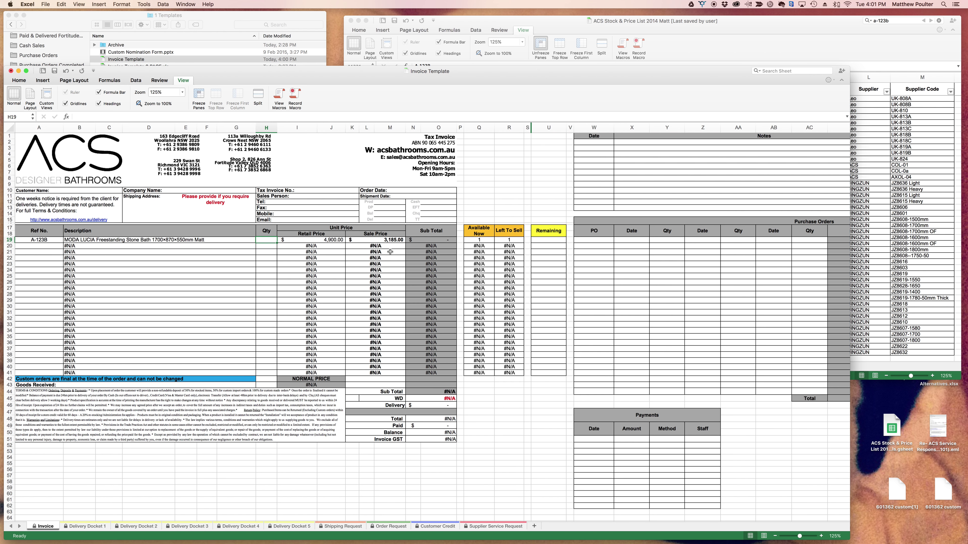
Step: Enter 3348 8195 2S in A20 and select line two's Left to Sell cell
{"action": "left_click", "coordinate": [39, 248]}
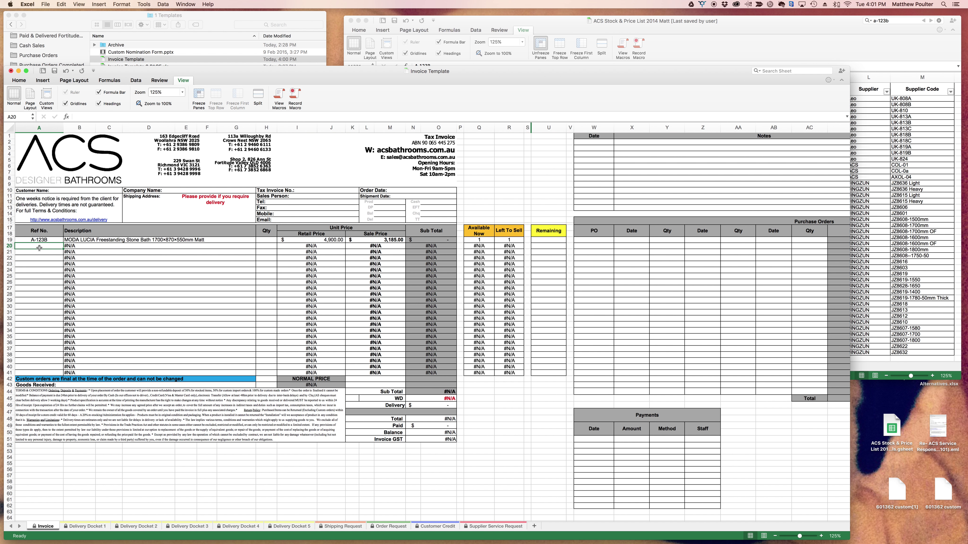
{"action": "type", "text": "3348 8195"}
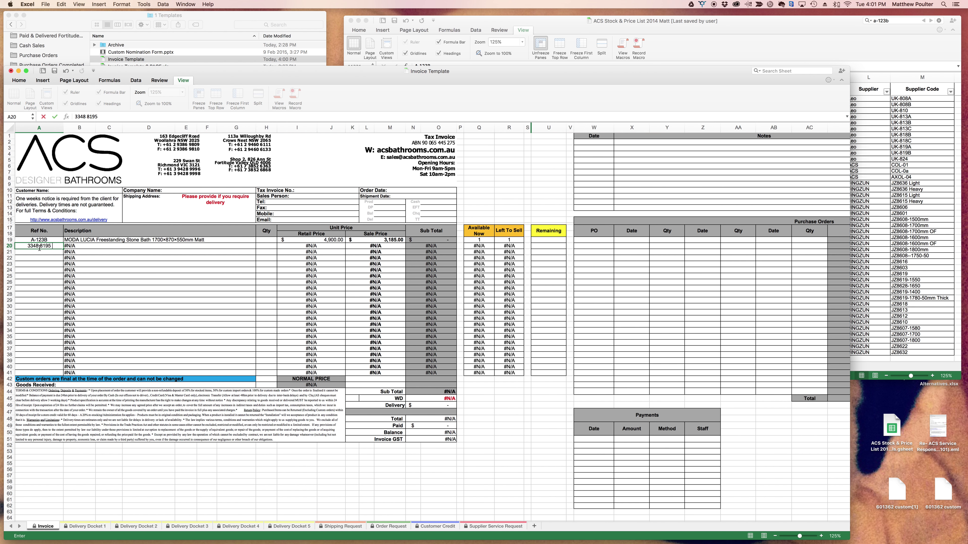
{"action": "type", "text": " 2S"}
{"action": "key", "text": "Tab"}
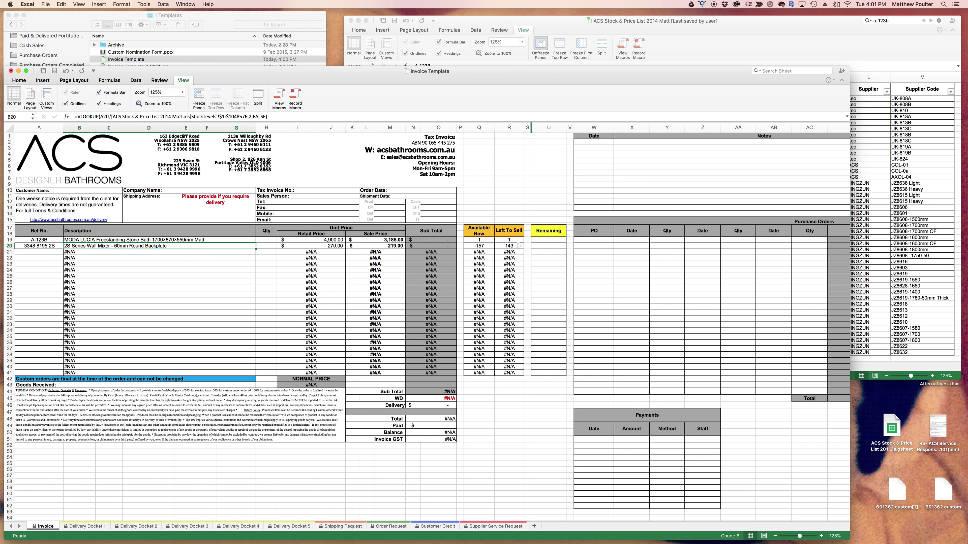
{"action": "left_click", "coordinate": [518, 246]}
Step: Search the stock list for 3348 8195 2S and select its row 14 wall mixer
{"action": "key", "text": "super+grave"}
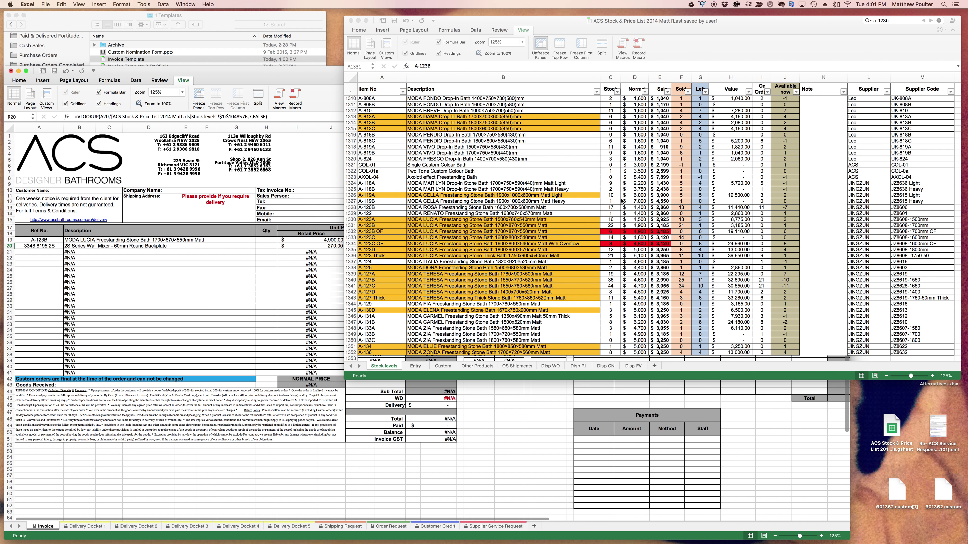
{"action": "left_click", "coordinate": [478, 172]}
{"action": "left_click", "coordinate": [888, 20]}
{"action": "type", "text": "33"}
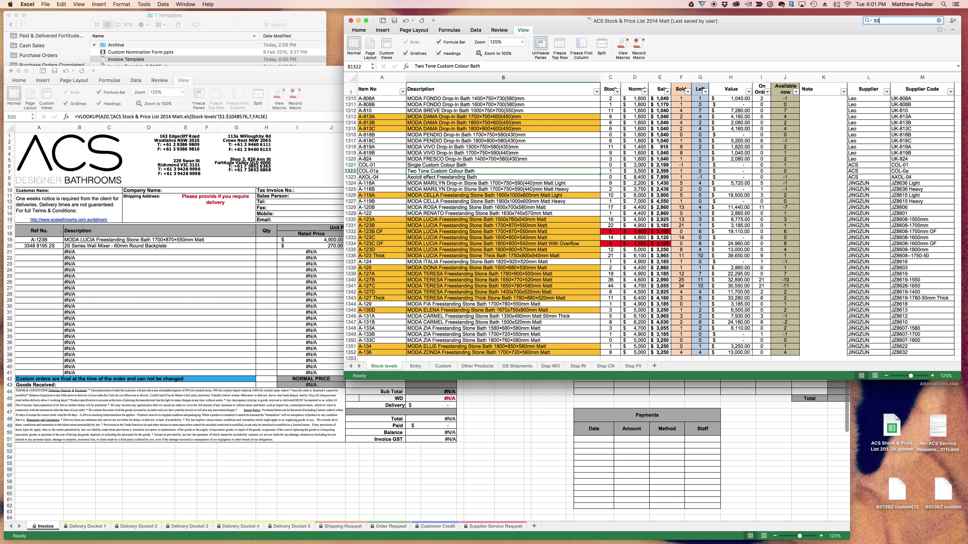
{"action": "type", "text": "48 8195 2S"}
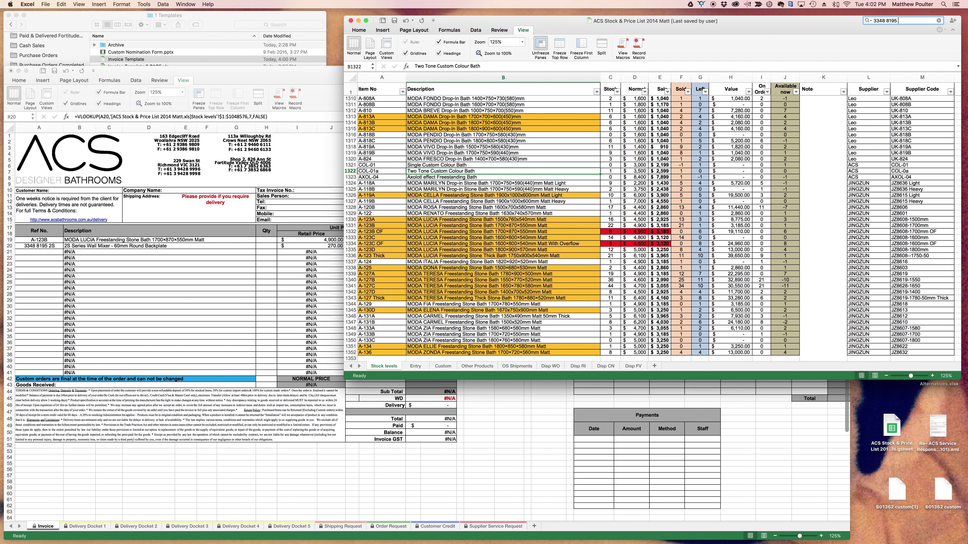
{"action": "key", "text": "Return"}
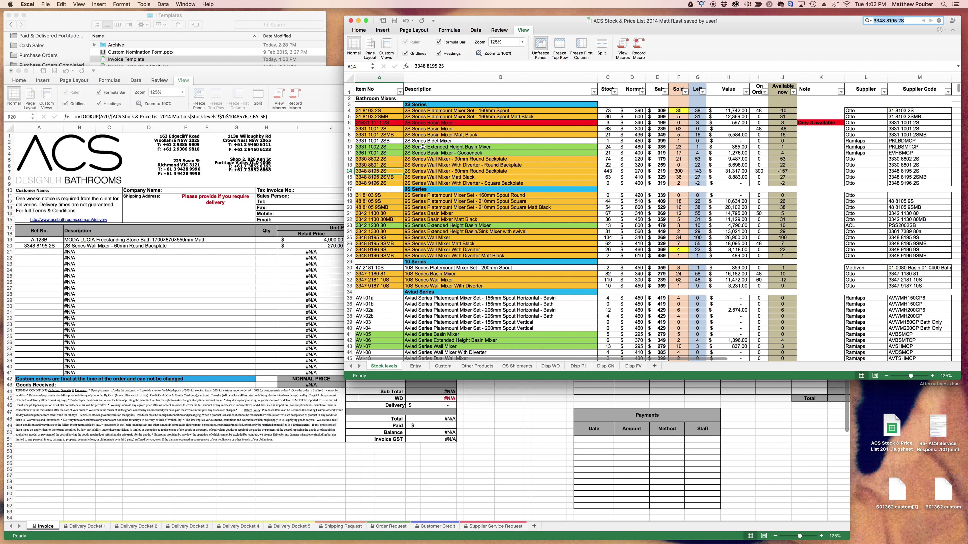
{"action": "left_click", "coordinate": [349, 171]}
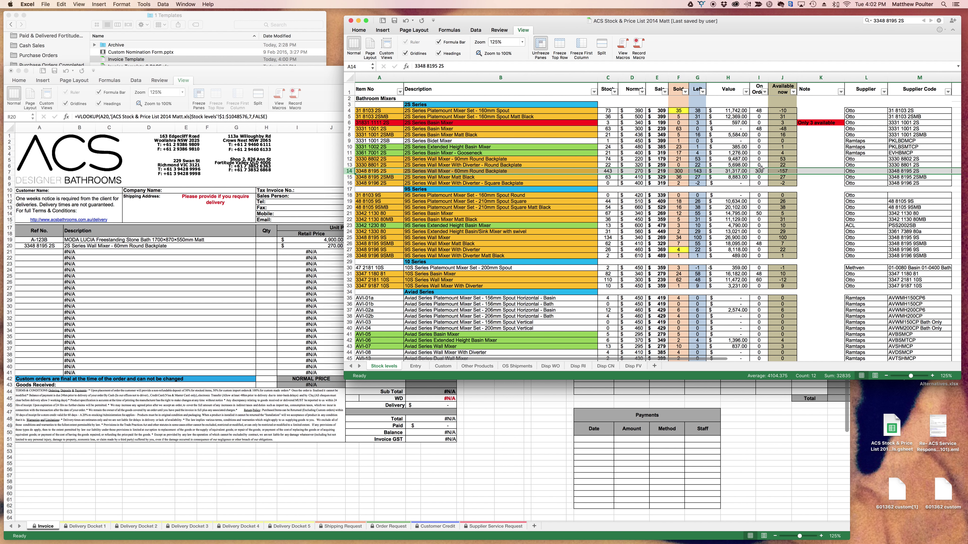
Step: Step through the 3348 8195 2S matches on the OS Shipments sheet
{"action": "left_click", "coordinate": [517, 366]}
{"action": "left_click", "coordinate": [514, 330]}
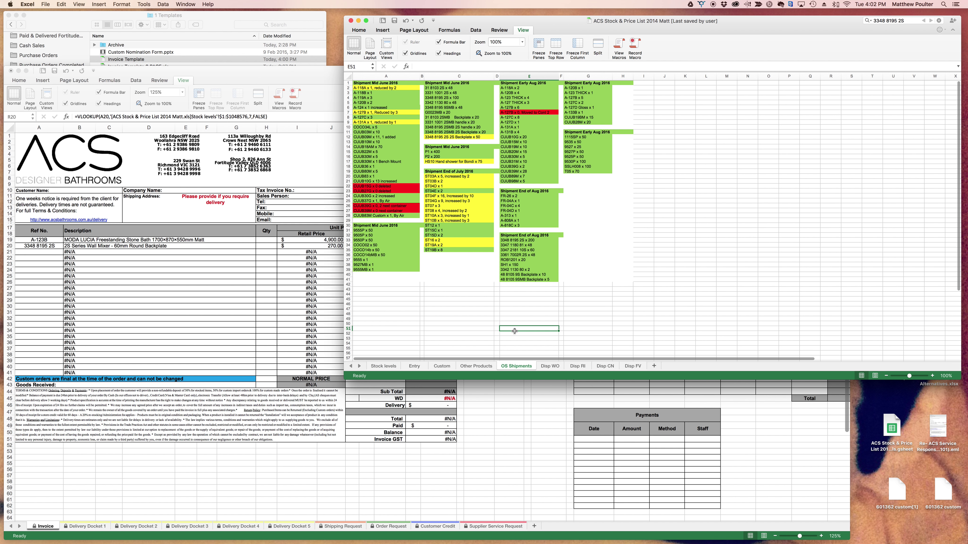
{"action": "key", "text": "super+f"}
{"action": "key", "text": "Return"}
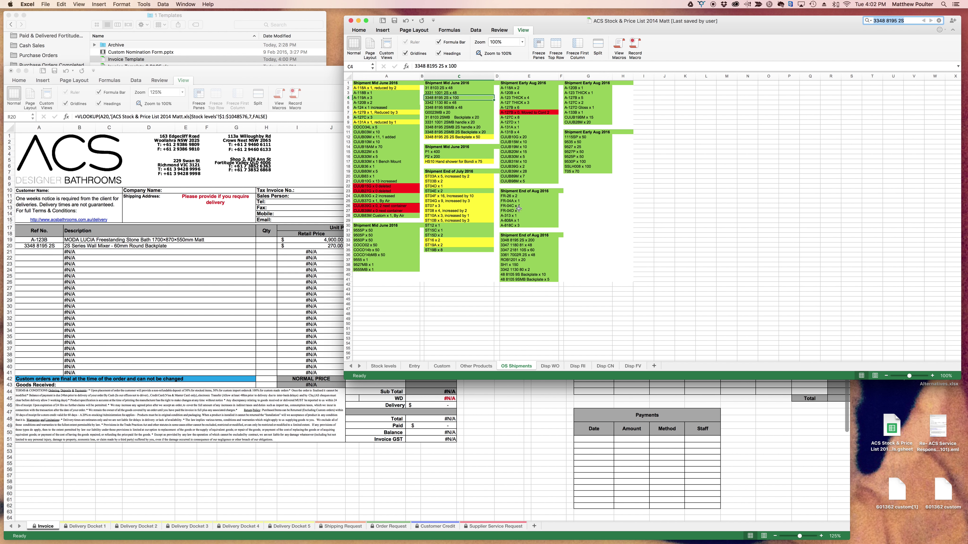
{"action": "key", "text": "Return"}
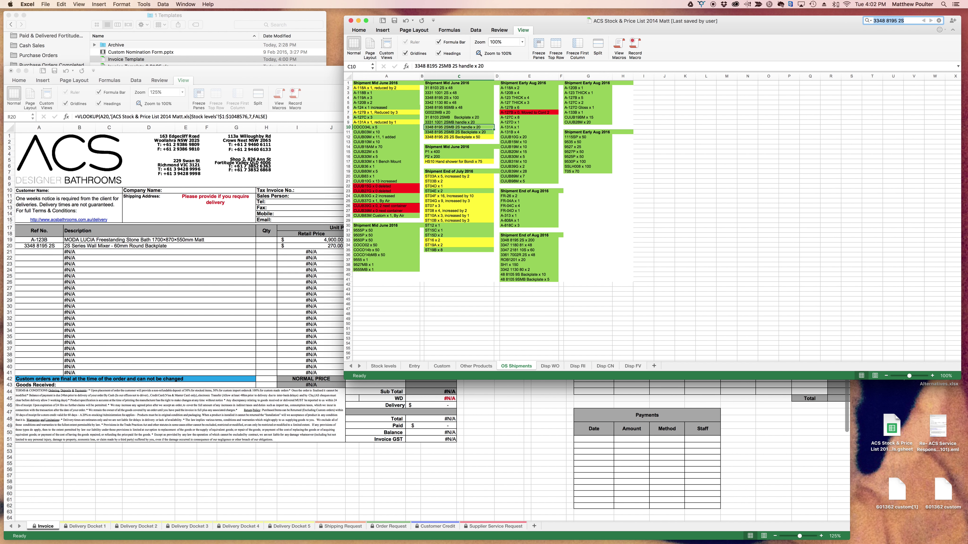
{"action": "key", "text": "Return"}
{"action": "key", "text": "Return"}
{"action": "key", "text": "Return"}
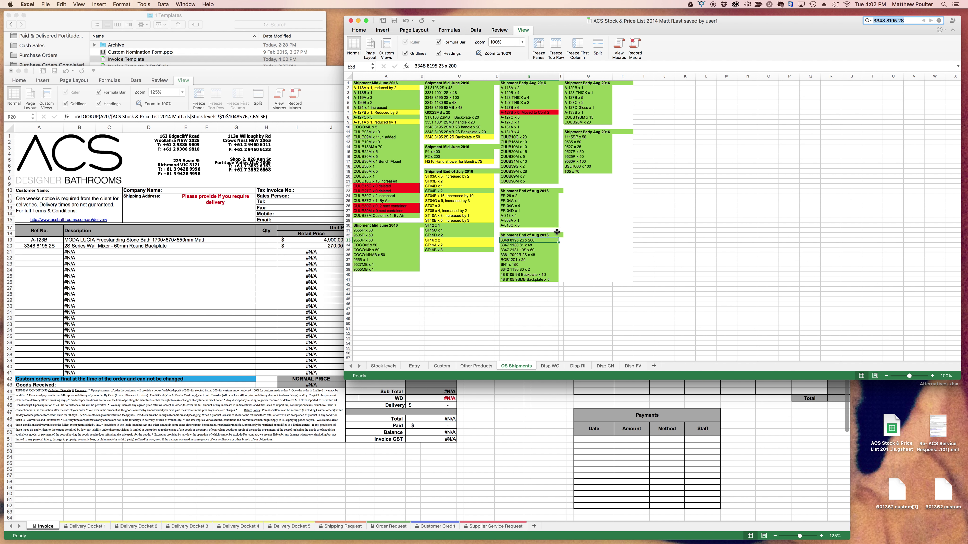
Step: Return to the Invoice Template and select the next empty Ref No. cell, A21
{"action": "left_click", "coordinate": [91, 304]}
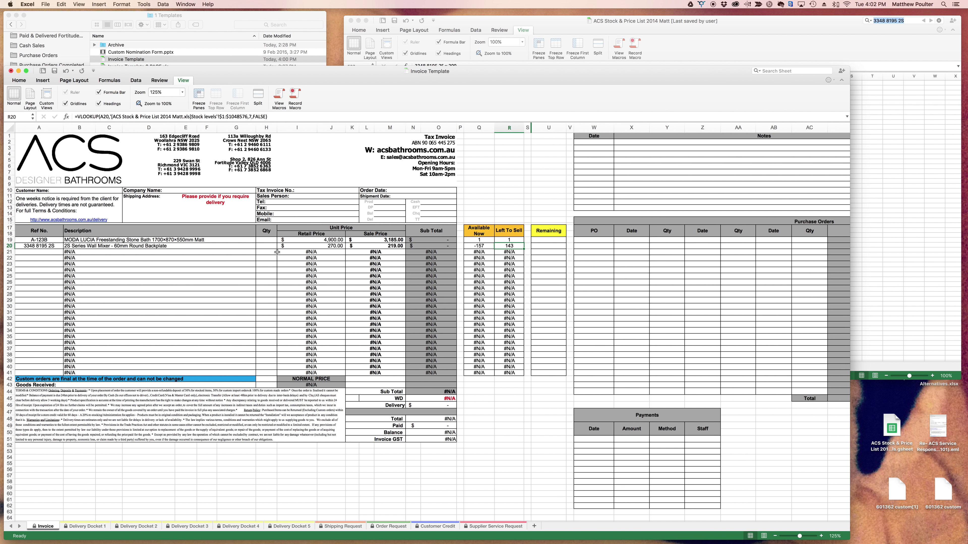
{"action": "scroll", "coordinate": [391, 247], "scroll_direction": "down", "scroll_amount": 1}
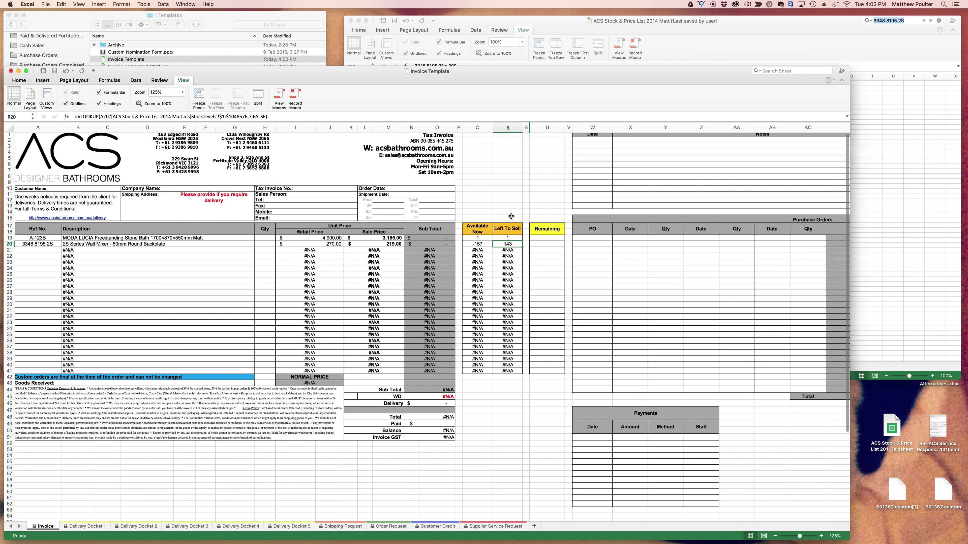
{"action": "left_click", "coordinate": [30, 251]}
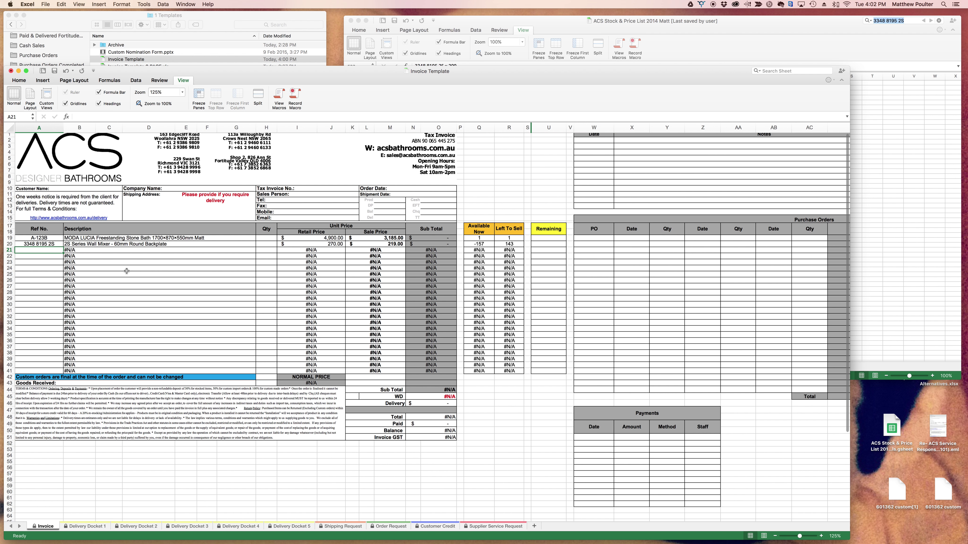
Step: Enter ST04A, ST04B and ST04E on invoice lines 3–5 and select the ST04E row
{"action": "type", "text": "ST04A"}
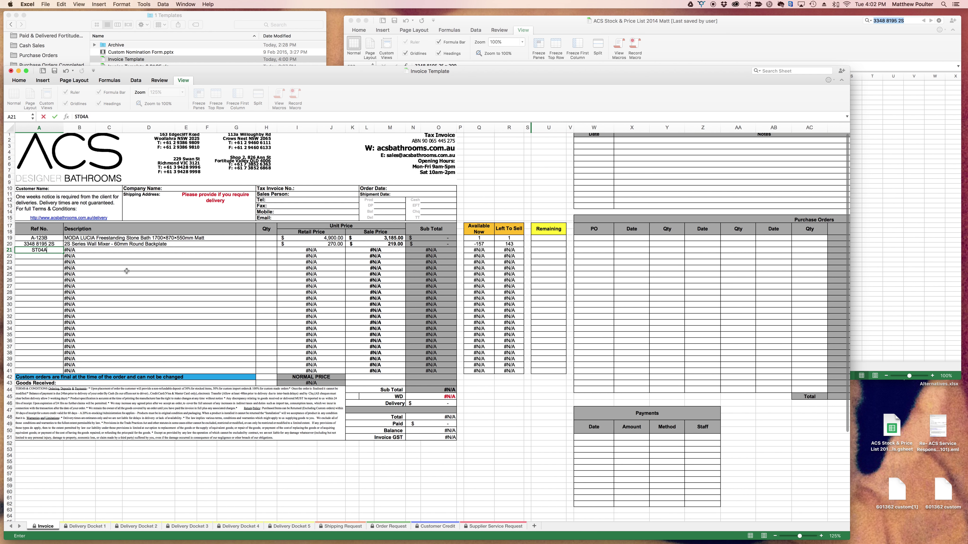
{"action": "key", "text": "Return"}
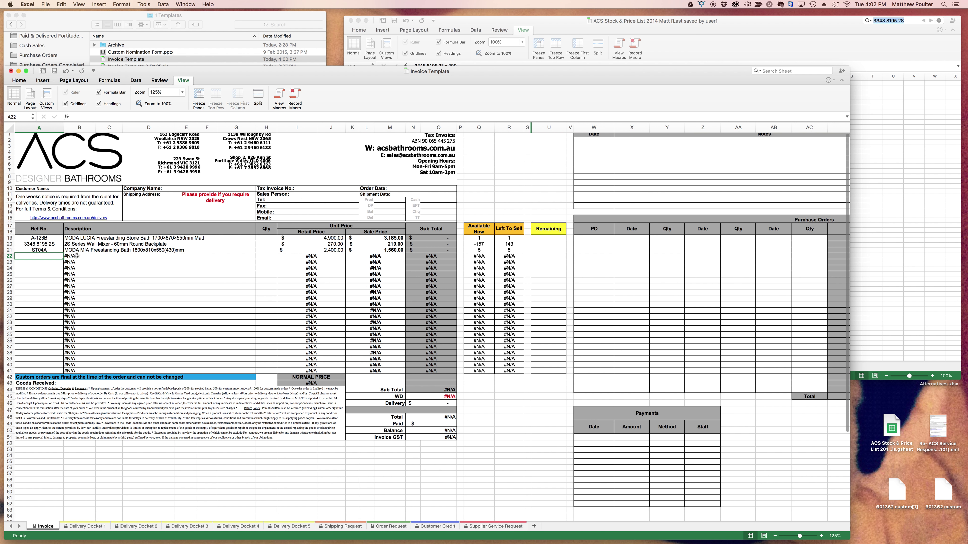
{"action": "type", "text": "ST04"}
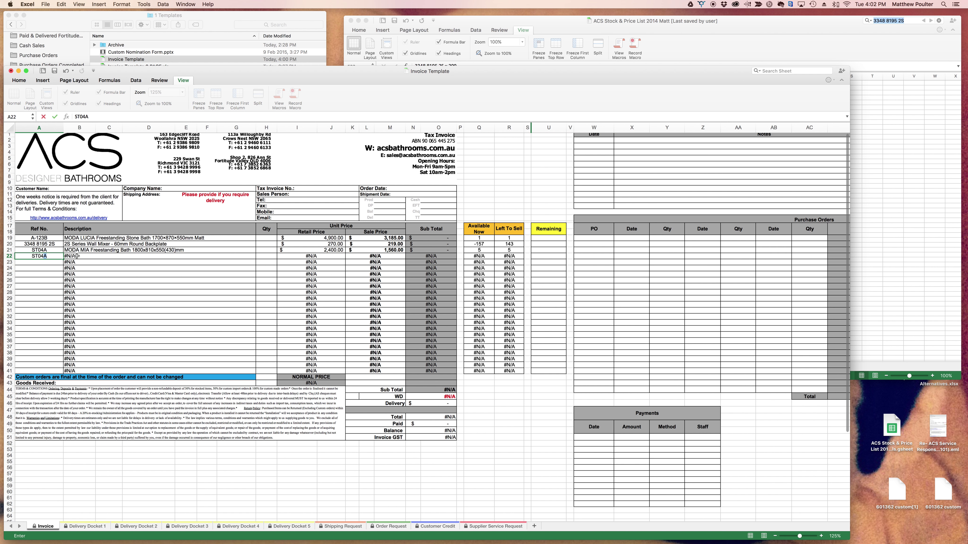
{"action": "type", "text": "B"}
{"action": "key", "text": "Return"}
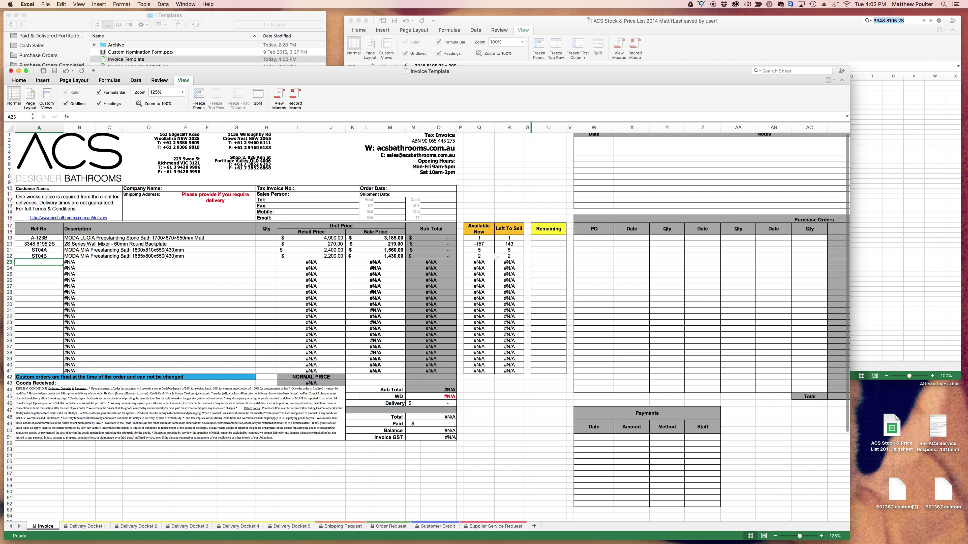
{"action": "type", "text": "ST04E"}
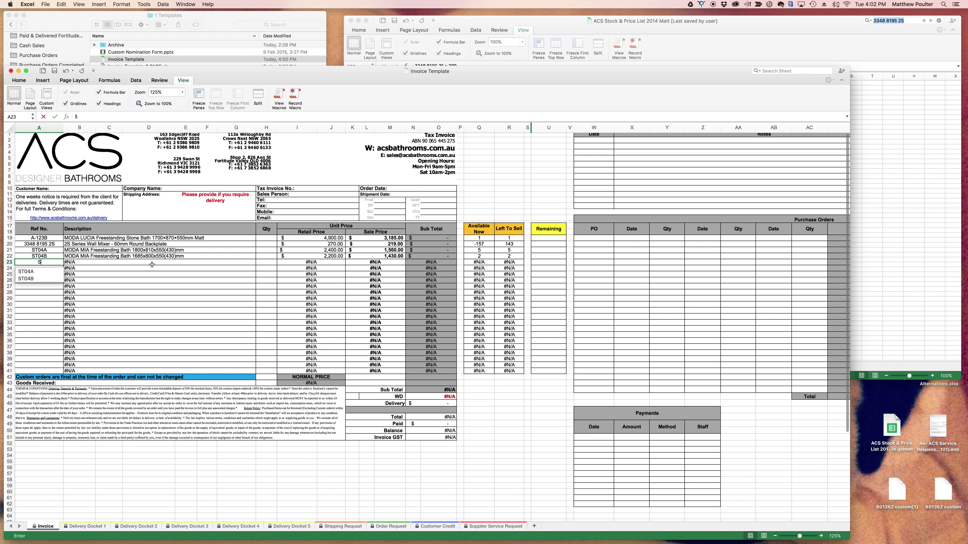
{"action": "key", "text": "Return"}
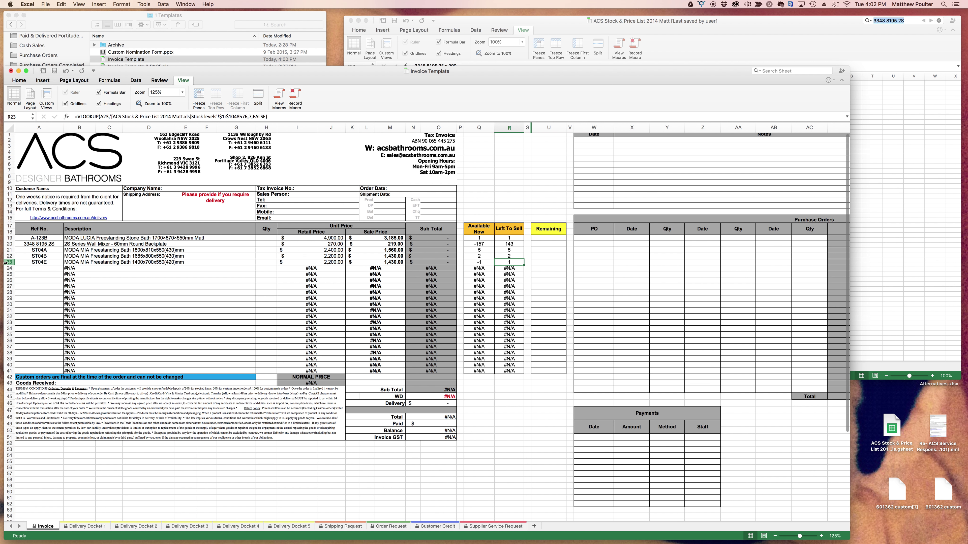
{"action": "left_click_drag", "start_coordinate": [9, 263], "coordinate": [58, 265]}
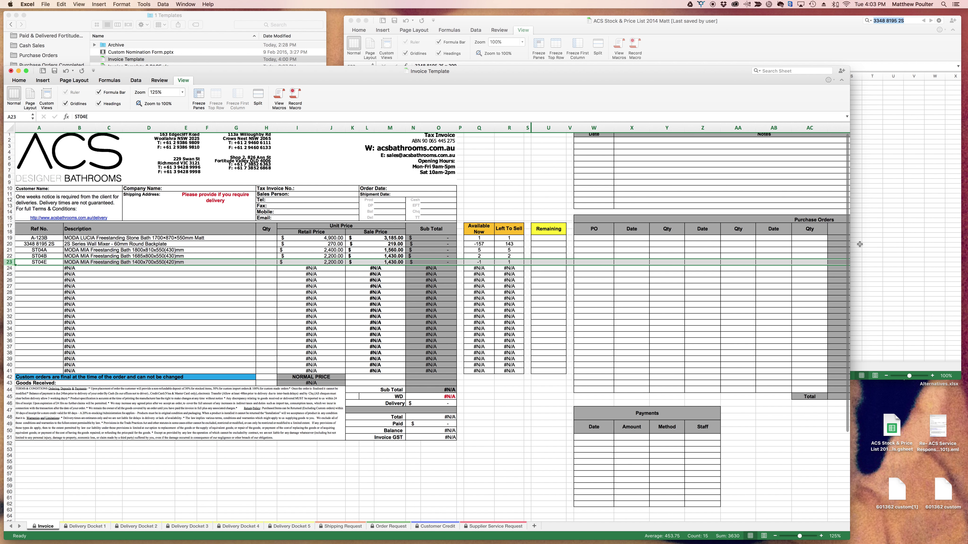
{"action": "left_click", "coordinate": [890, 243]}
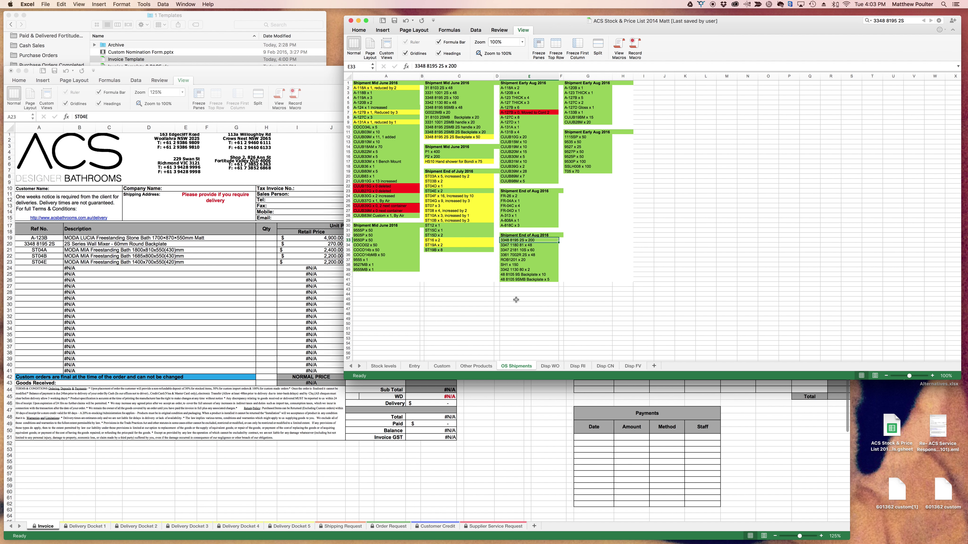
Step: Search the OS Shipments sheet for st04e to find the ST04E x 2 entry
{"action": "left_click", "coordinate": [568, 229]}
{"action": "key", "text": "super+f"}
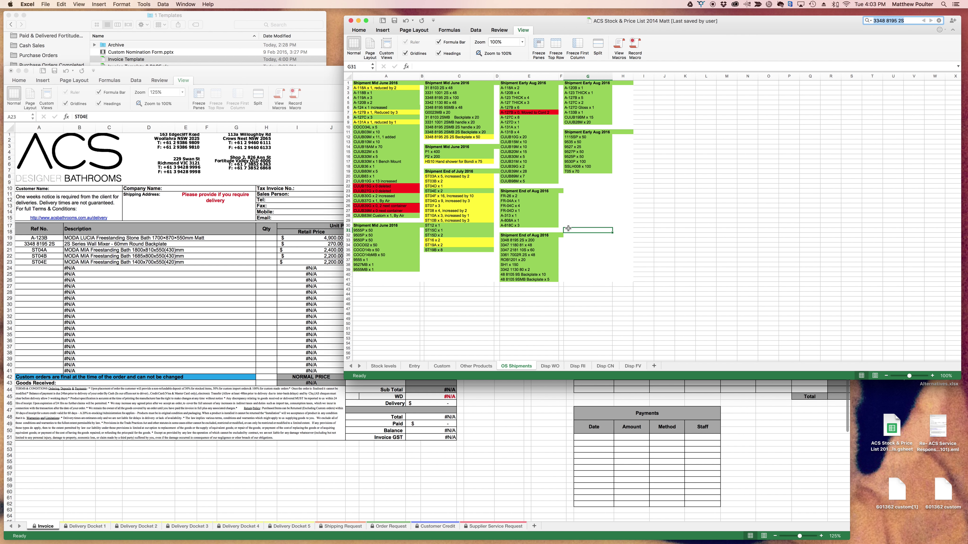
{"action": "type", "text": "st04e"}
{"action": "key", "text": "Return"}
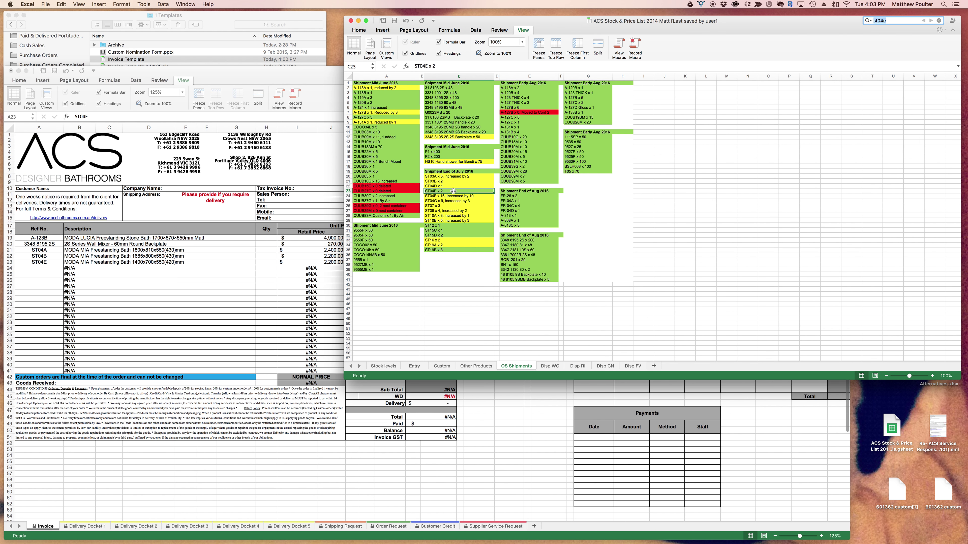
Step: Enter CUUB03M in A24 on the invoice and check its Available Now lookup formula
{"action": "left_click", "coordinate": [33, 266]}
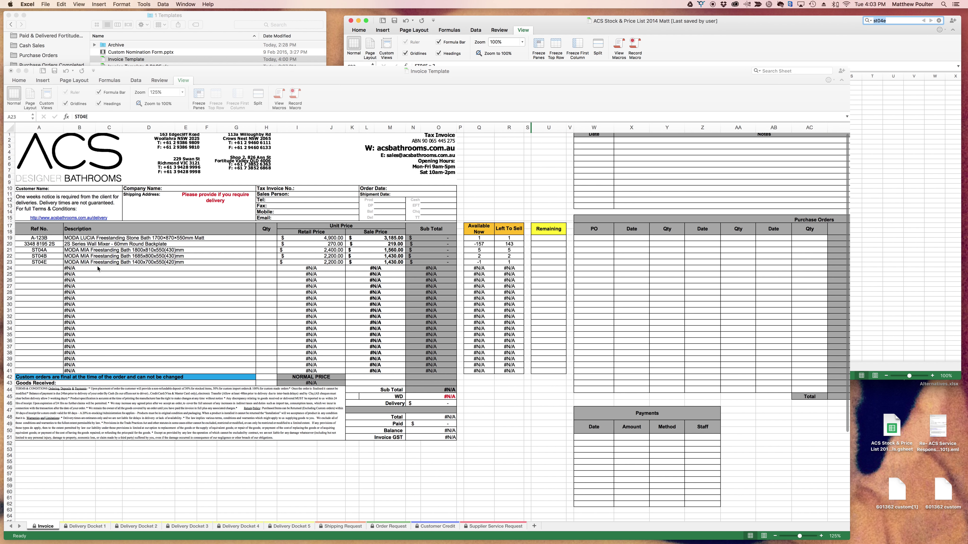
{"action": "left_click", "coordinate": [38, 268]}
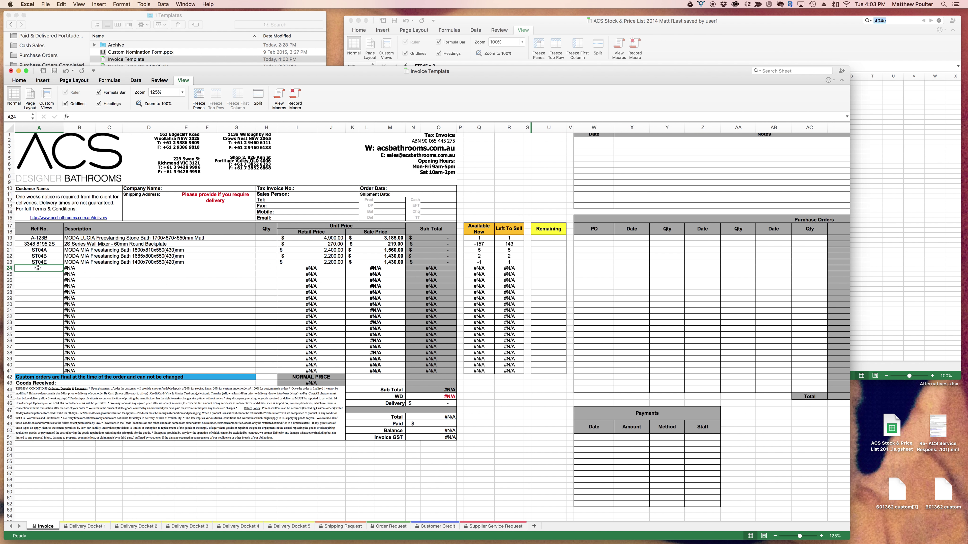
{"action": "type", "text": "CUUB03M"}
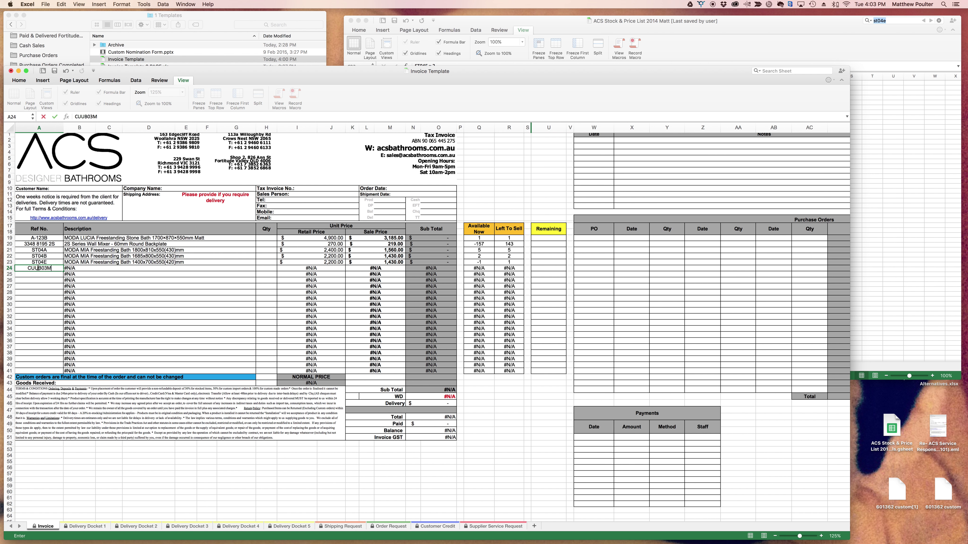
{"action": "key", "text": "Tab"}
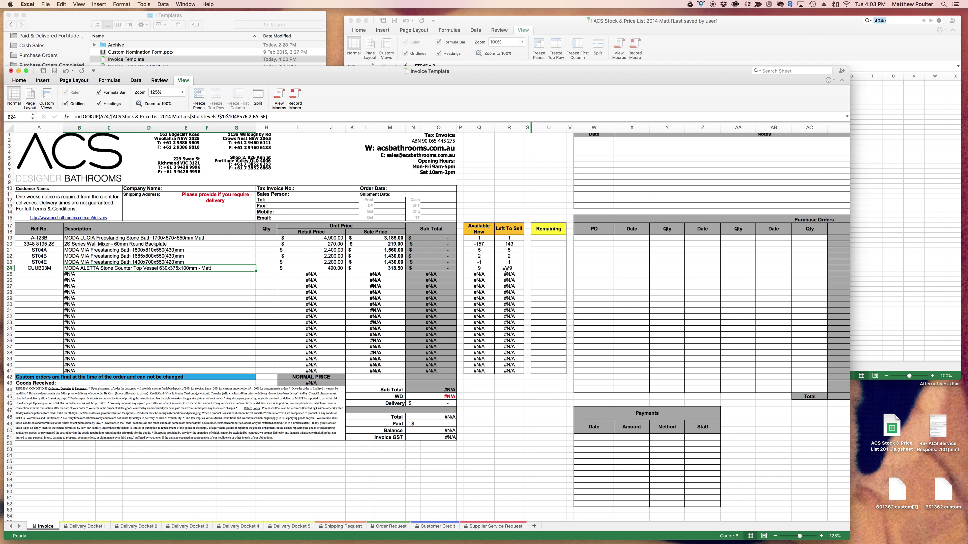
{"action": "left_click", "coordinate": [491, 268]}
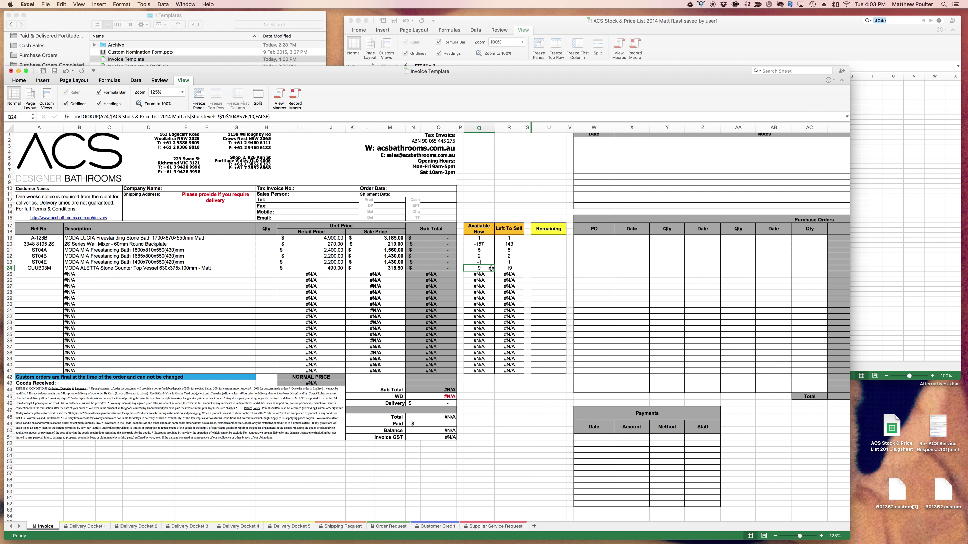
Step: Enter CUUB06M in A25, then select the test codes in Ref No. A19:A24
{"action": "left_click", "coordinate": [36, 273]}
{"action": "type", "text": "CUUB06M"}
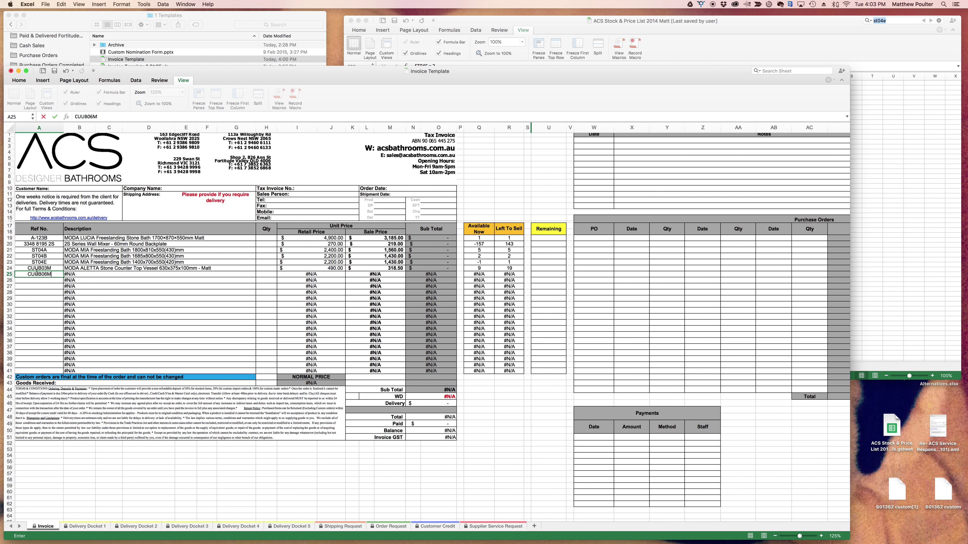
{"action": "key", "text": "Tab"}
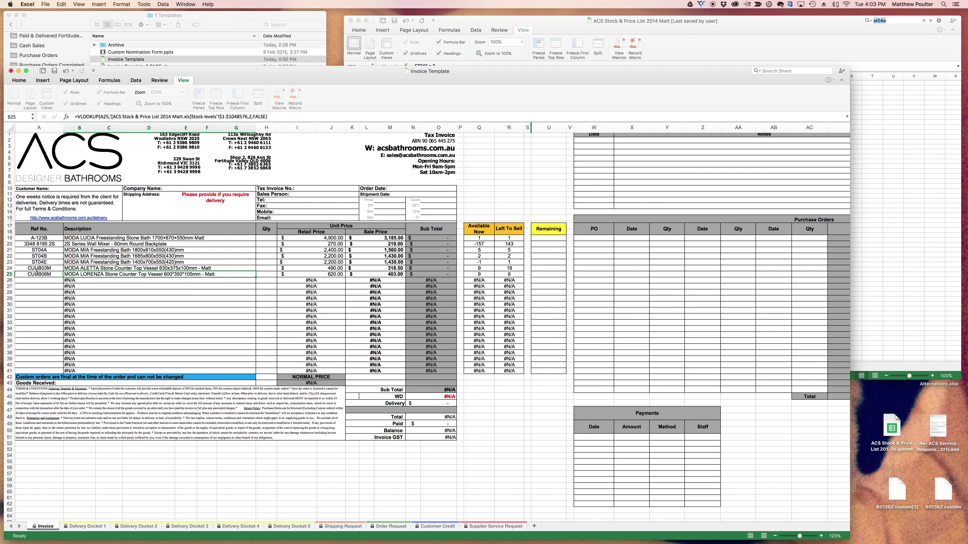
{"action": "left_click", "coordinate": [59, 286]}
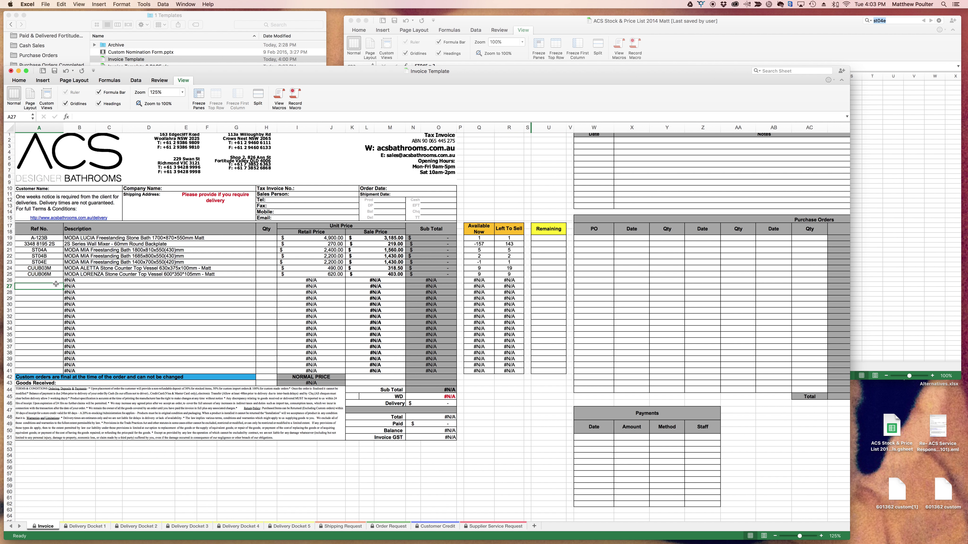
{"action": "left_click_drag", "start_coordinate": [45, 239], "coordinate": [45, 275]}
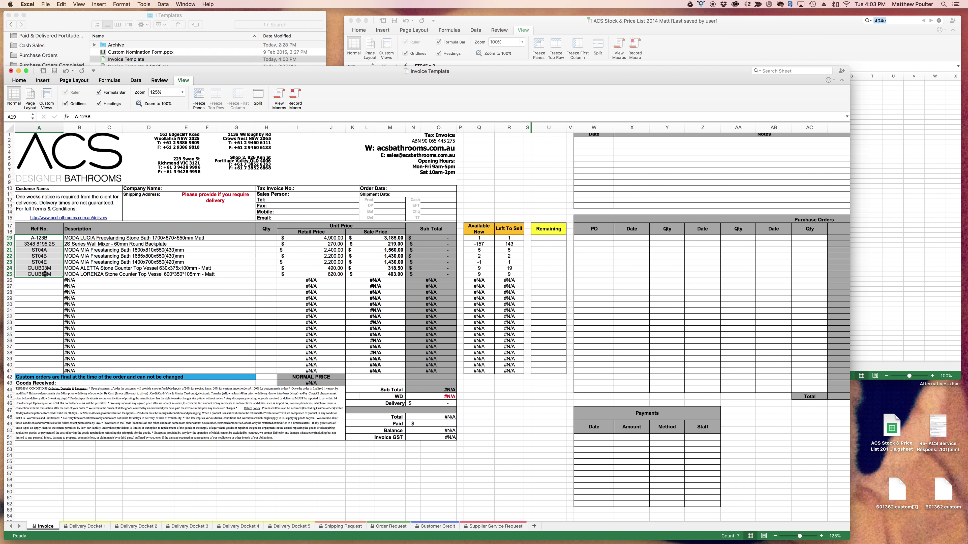
Step: Delete the test Ref No. codes in A19:A25 so every order line shows #N/A
{"action": "key", "text": "Delete"}
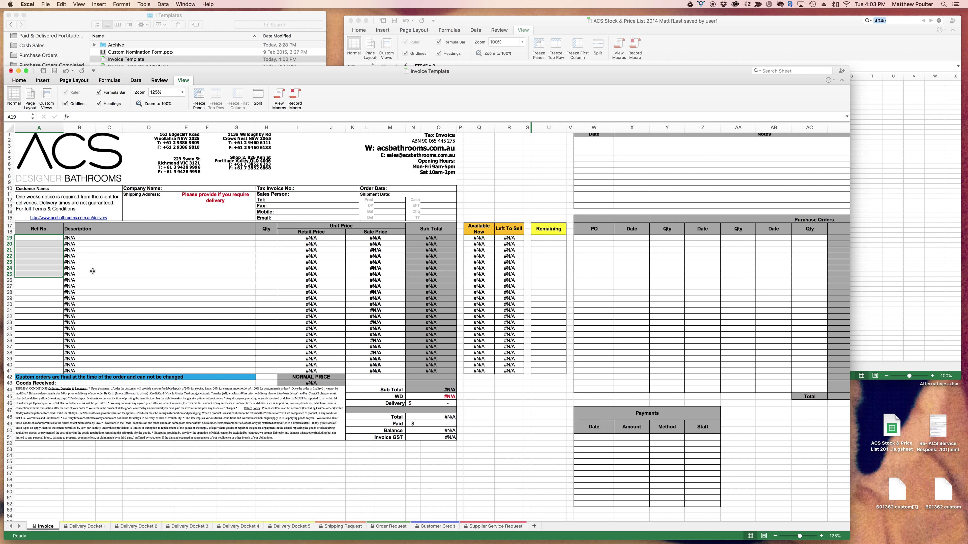